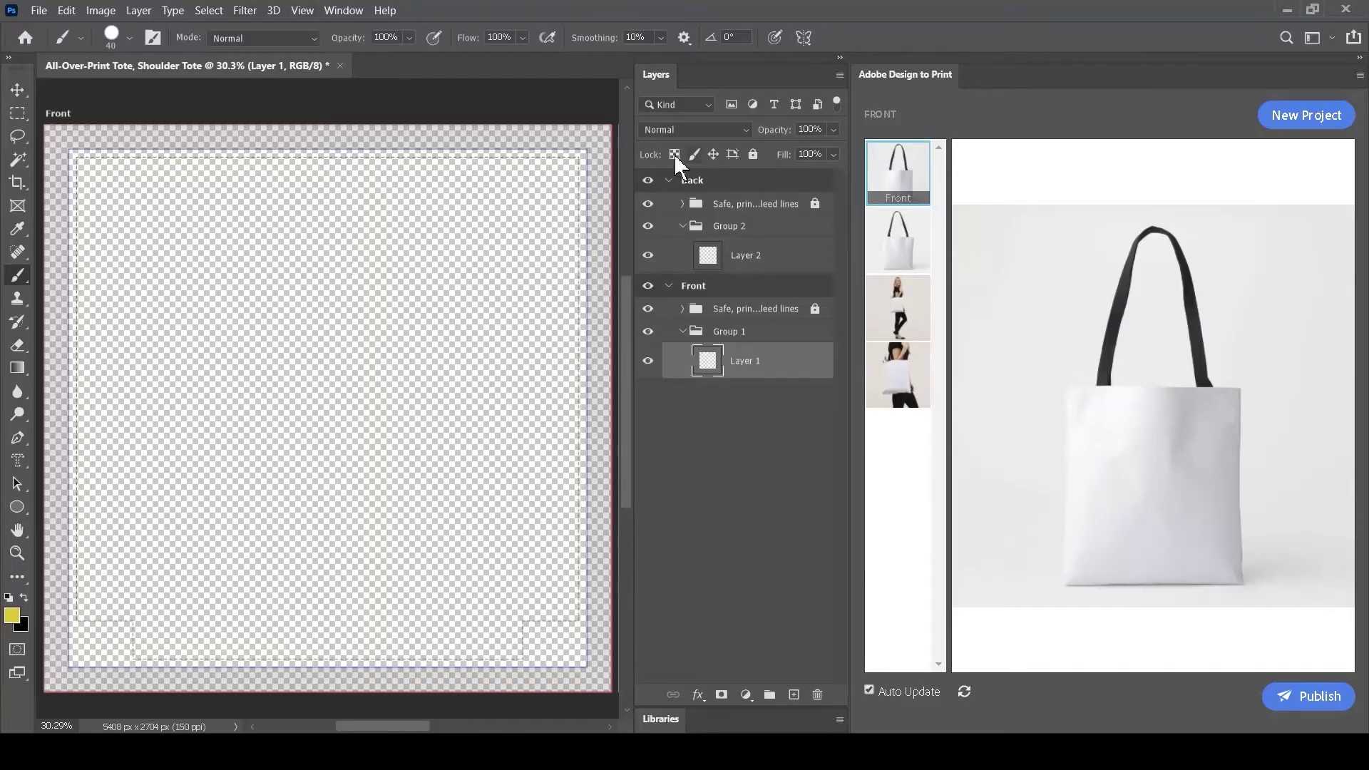
Open the Window menu, then dismiss it by clicking the Layers panel without choosing a panel.
{"action": "left_click", "coordinate": [343, 12]}
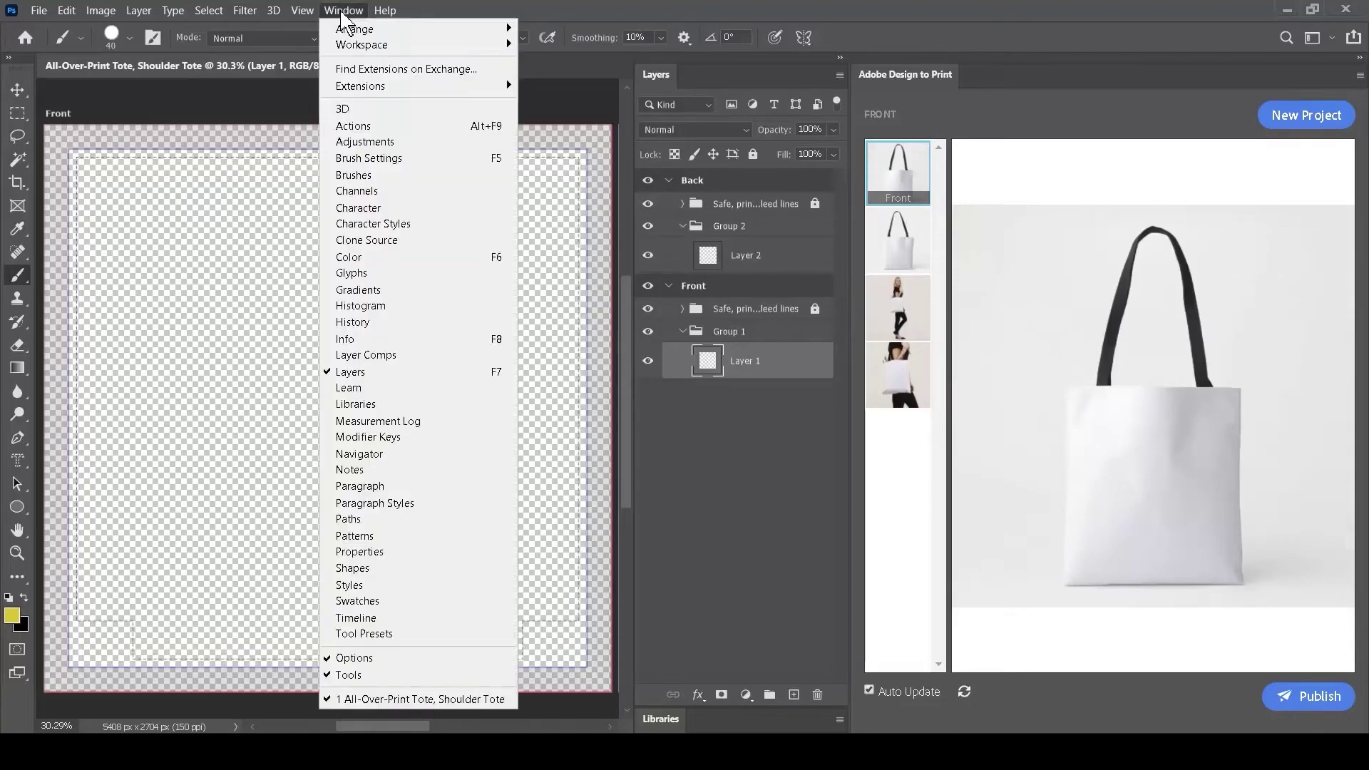
{"action": "left_click", "coordinate": [730, 443]}
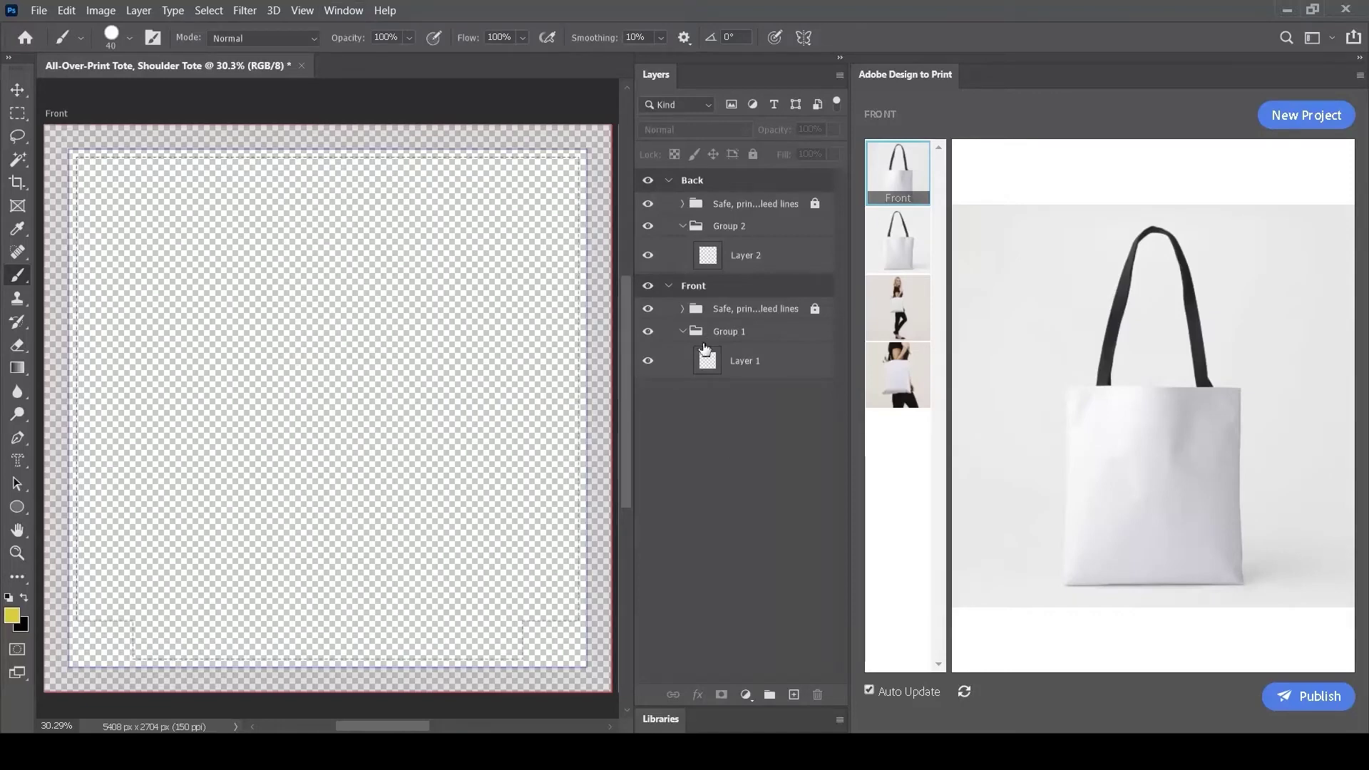
Paint a rough yellow brush circle on Layer 1 in the upper part of the tote front.
{"action": "left_click", "coordinate": [708, 368]}
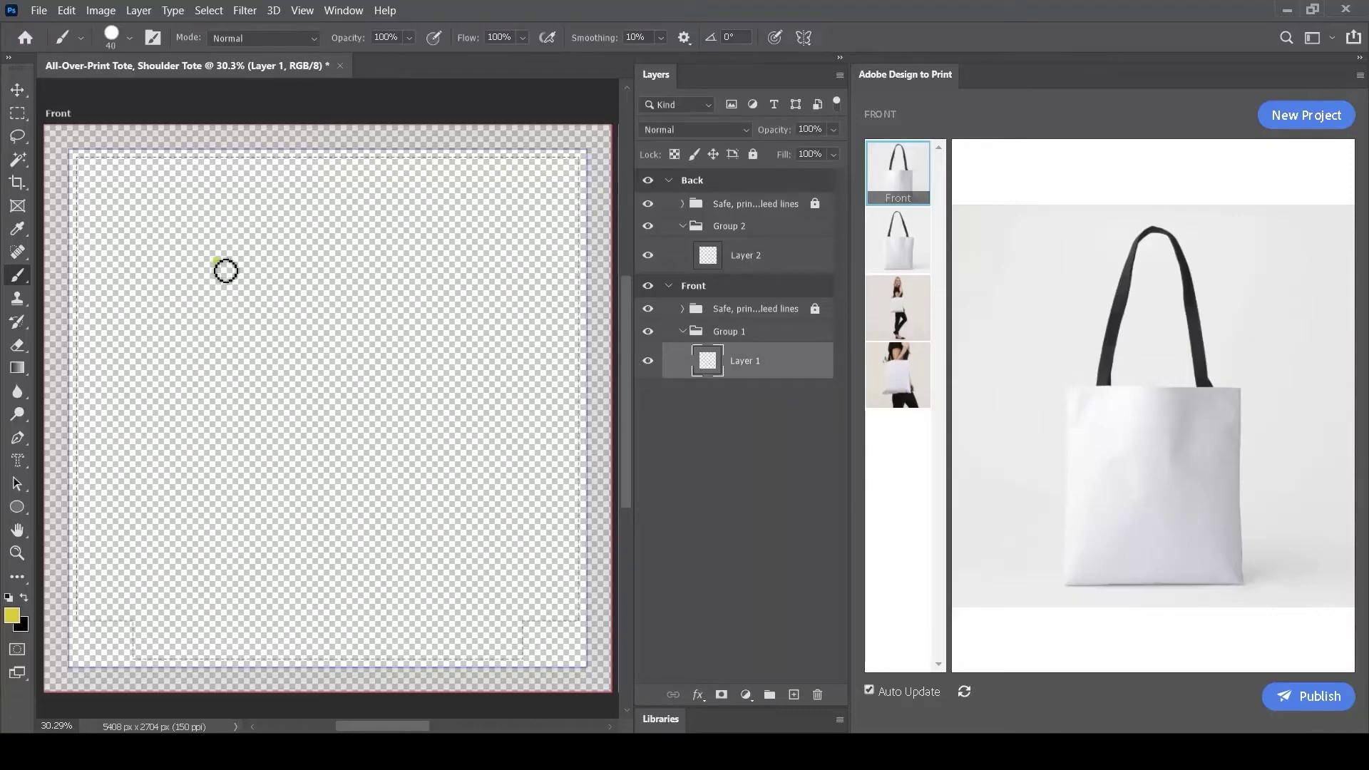
{"action": "mouse_move", "coordinate": [216, 261]}
{"action": "left_mouse_down"}
{"action": "mouse_move", "coordinate": [373, 255]}
{"action": "mouse_move", "coordinate": [440, 361]}
{"action": "mouse_move", "coordinate": [390, 475]}
{"action": "mouse_move", "coordinate": [241, 490]}
{"action": "mouse_move", "coordinate": [169, 354]}
{"action": "mouse_move", "coordinate": [214, 269]}
{"action": "mouse_move", "coordinate": [250, 266]}
{"action": "left_mouse_up"}
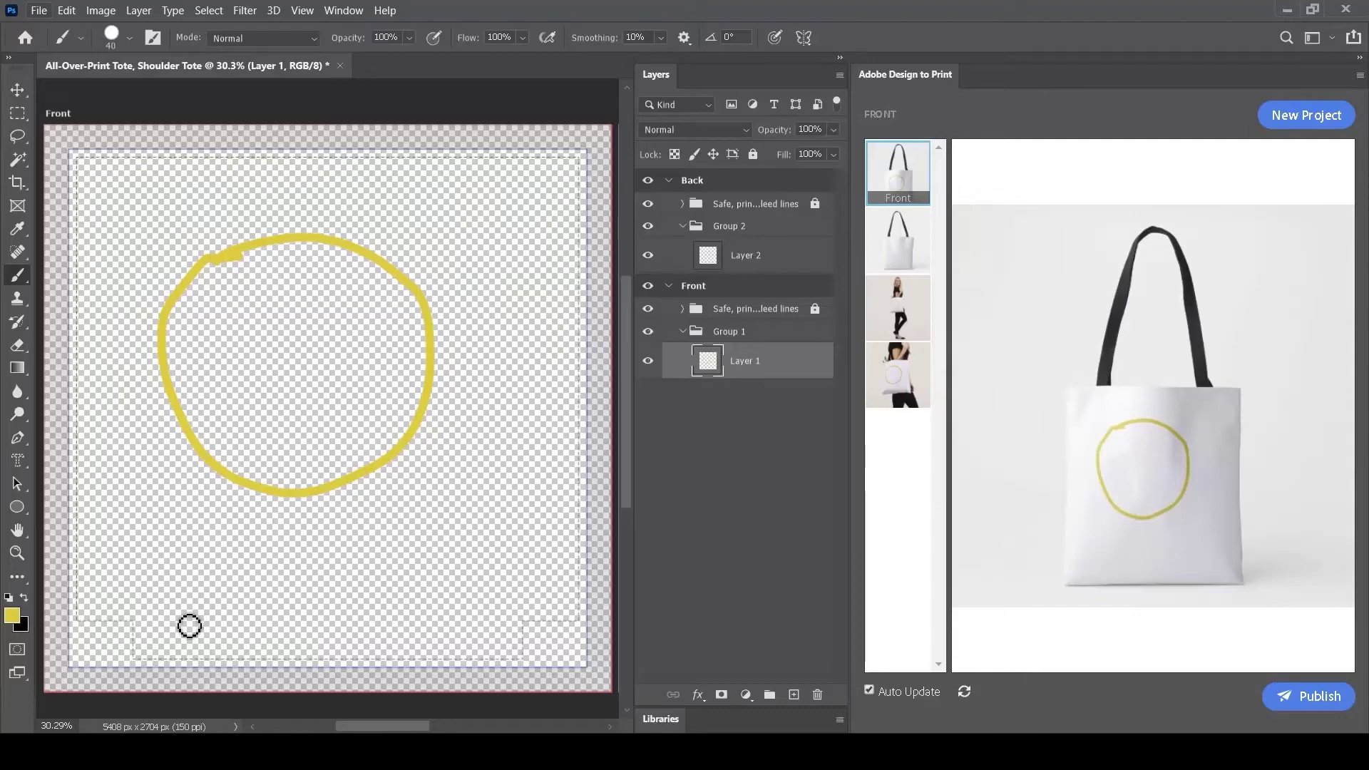
Place Sunnytropicalbeachwithpalmtrees.jpg into the design with File > Place Embedded.
{"action": "left_click", "coordinate": [38, 10]}
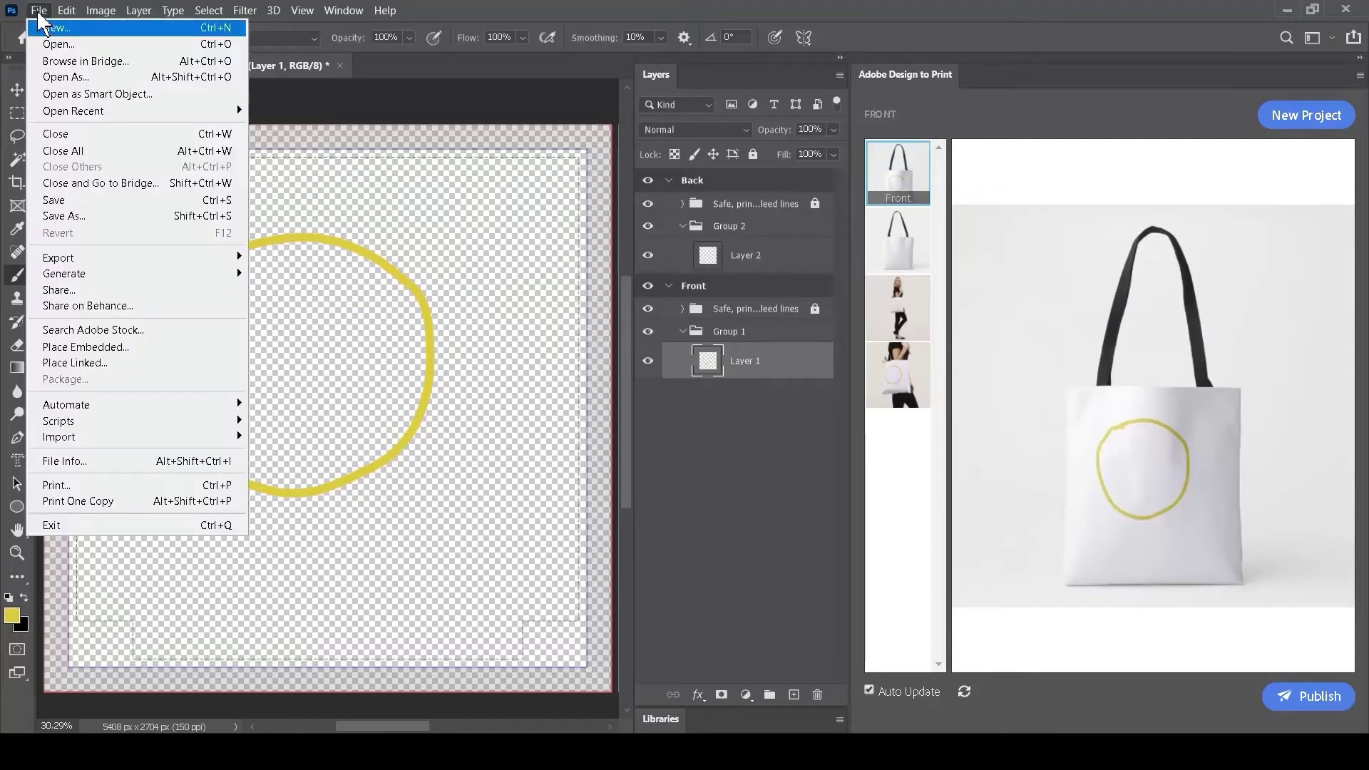
{"action": "left_click", "coordinate": [82, 346]}
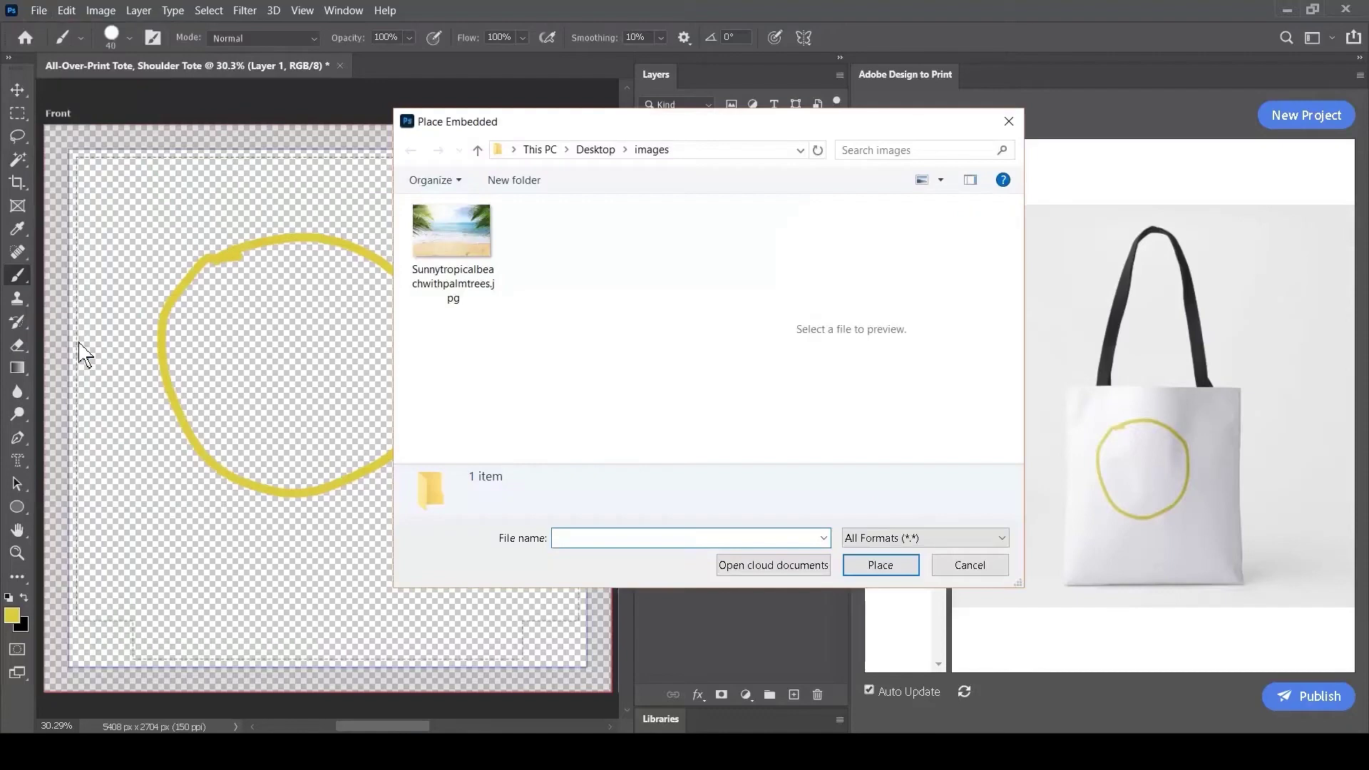
{"action": "left_click", "coordinate": [465, 245]}
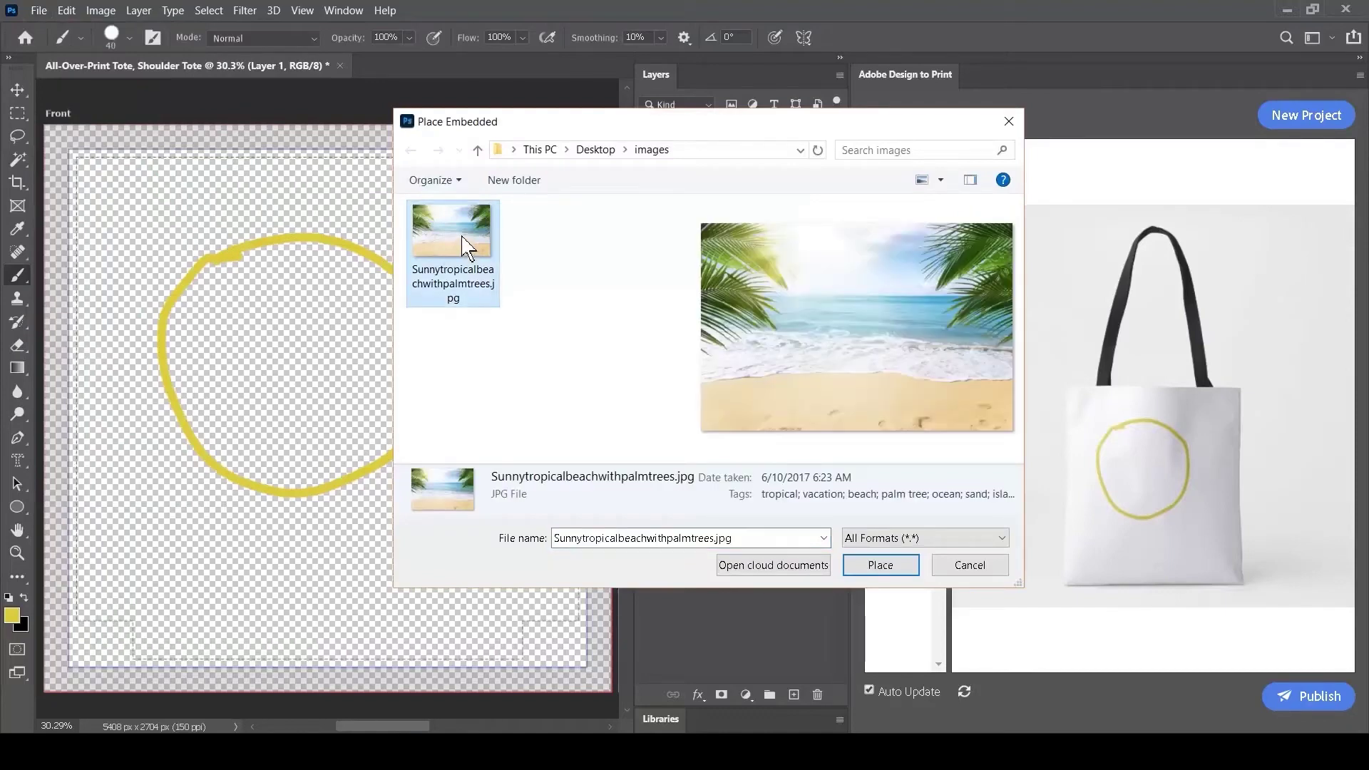
{"action": "left_click", "coordinate": [883, 569]}
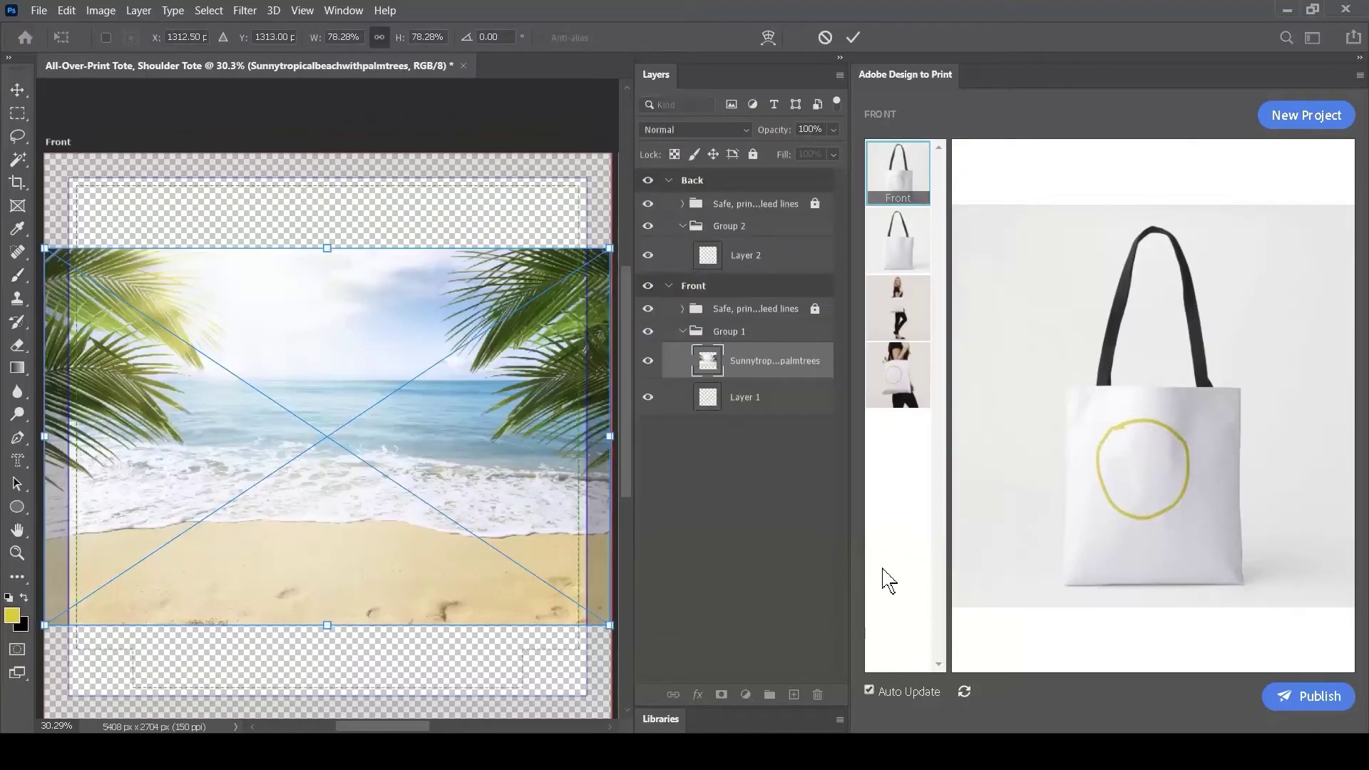
Stretch the beach photo's top and bottom edges to fill the canvas and commit the transform.
{"action": "left_click_drag", "start_coordinate": [329, 261], "coordinate": [327, 168]}
{"action": "scroll", "coordinate": [328, 178], "scroll_direction": "down", "scroll_amount": 1}
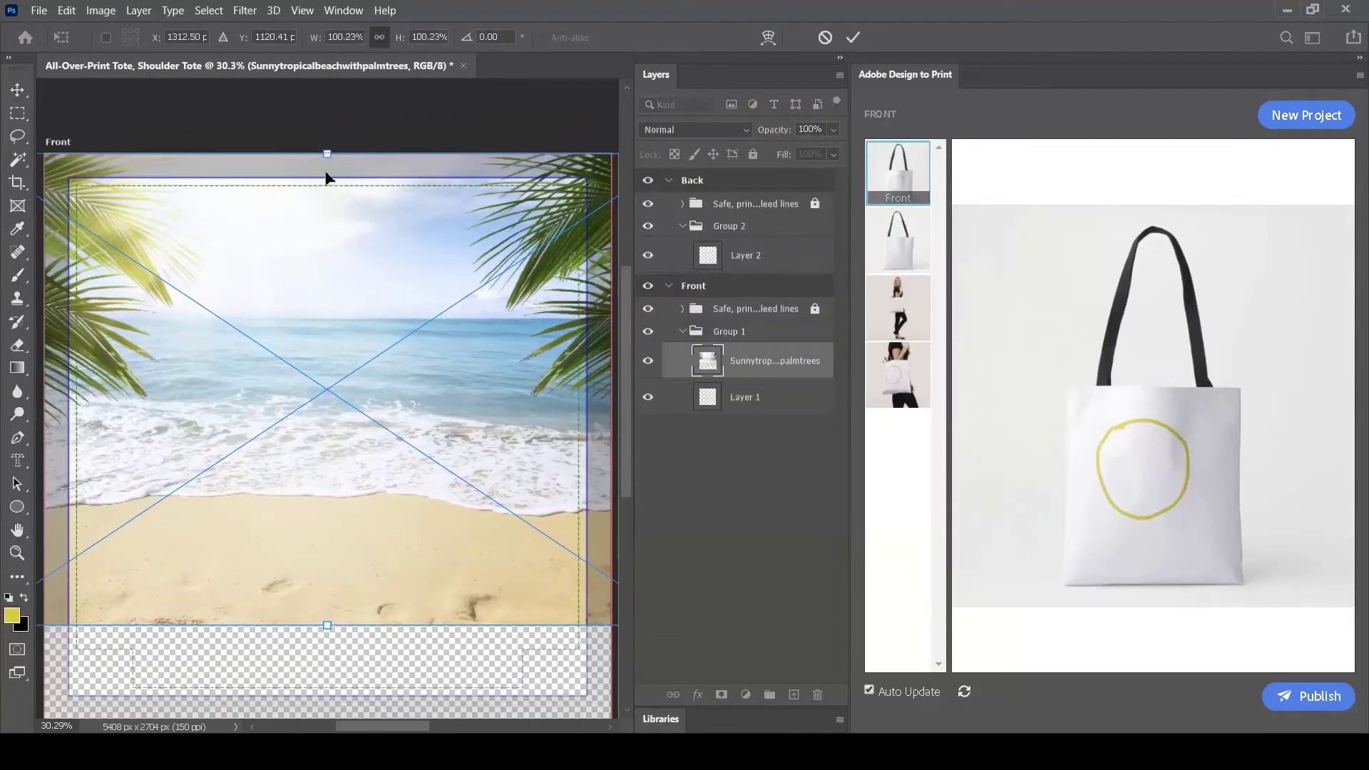
{"action": "left_click_drag", "start_coordinate": [329, 628], "coordinate": [319, 722]}
{"action": "key", "text": "Return"}
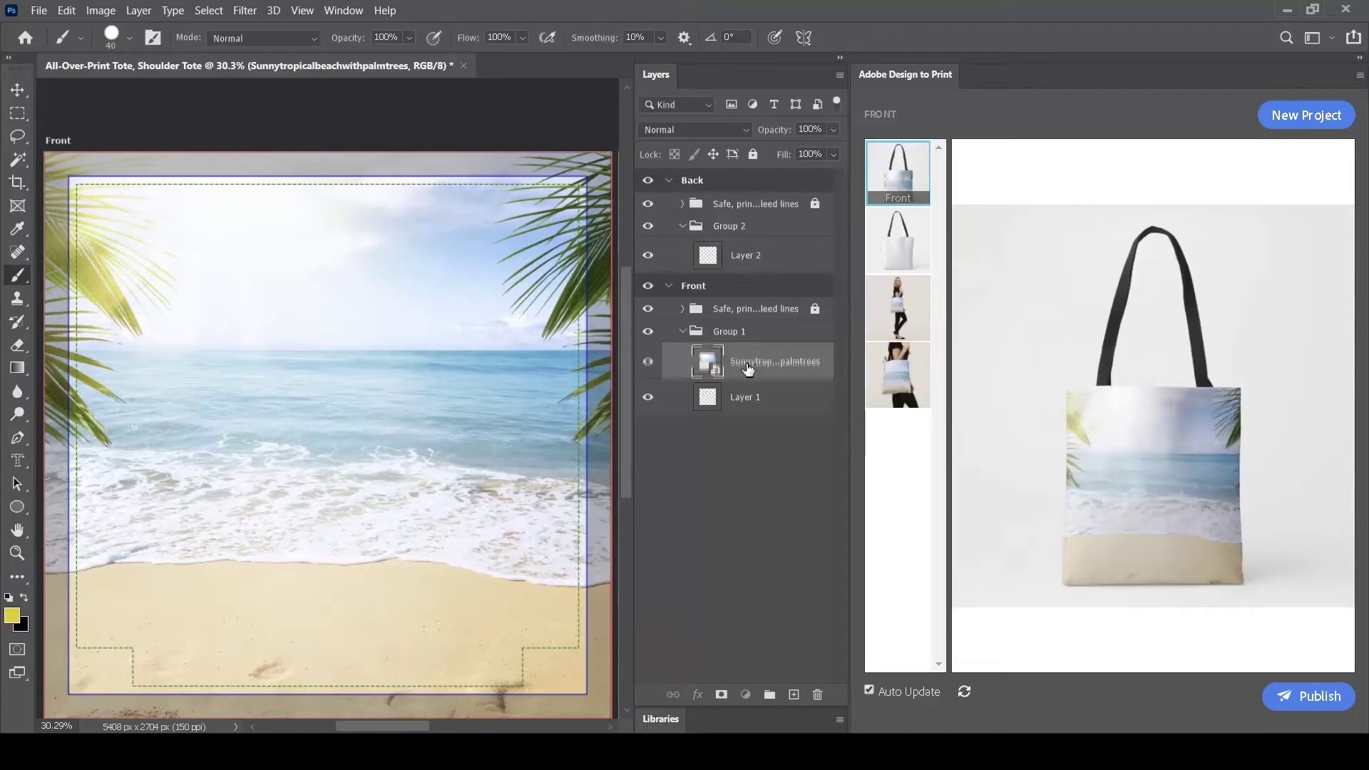
Move the beach photo layer below Layer 1 and select the Move tool.
{"action": "left_click_drag", "start_coordinate": [767, 364], "coordinate": [735, 410]}
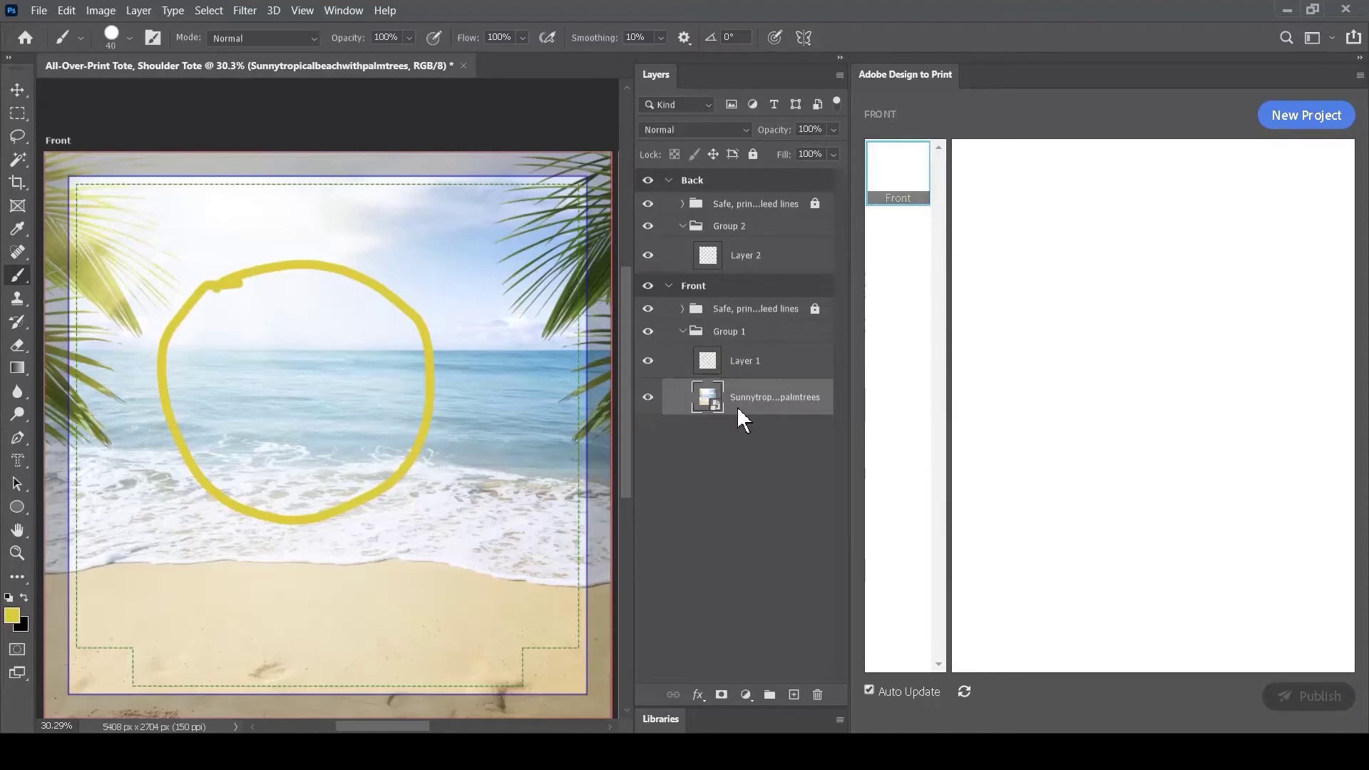
{"action": "key", "text": "v"}
{"action": "key", "text": "alt+bracketright"}
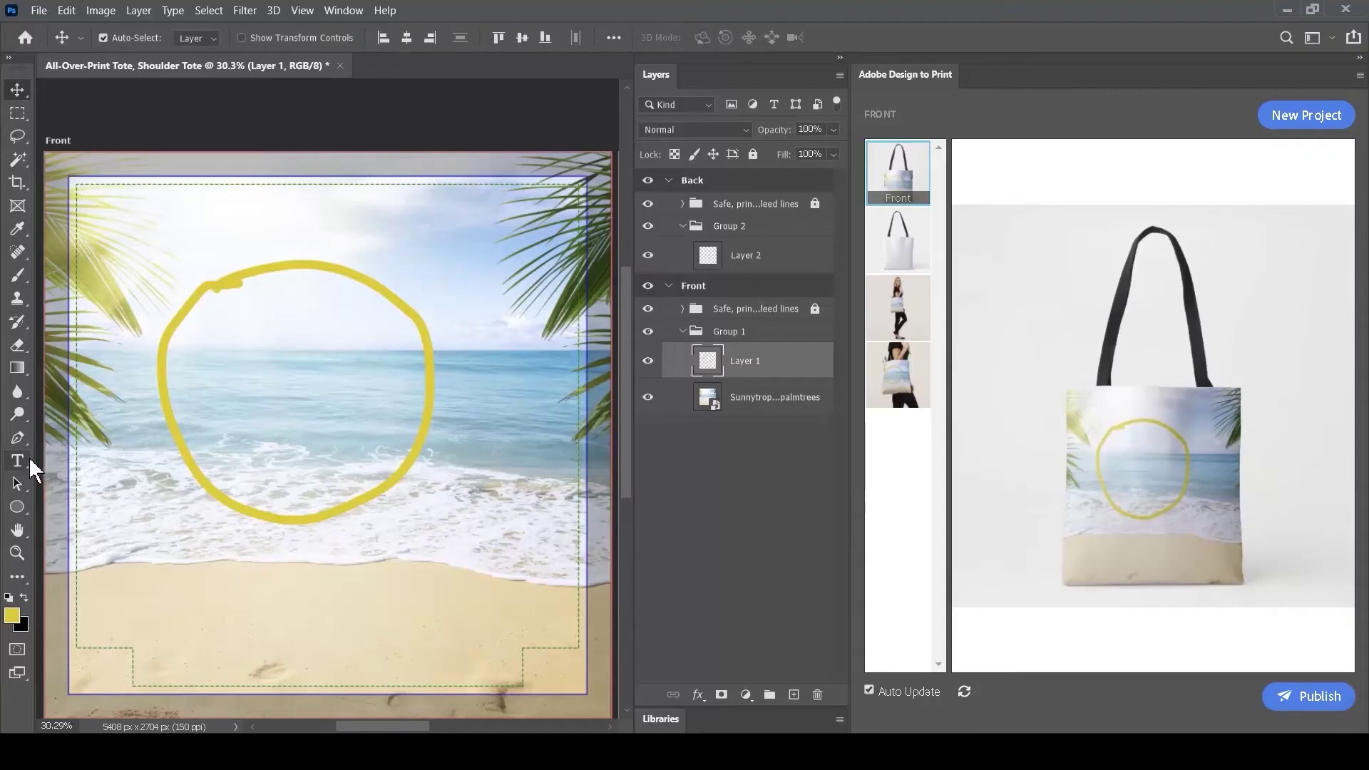
Add the text 'LIFE ON THE BEACH!' in a paragraph box below the circle.
{"action": "left_click", "coordinate": [18, 460]}
{"action": "left_click_drag", "start_coordinate": [452, 548], "coordinate": [192, 634]}
{"action": "type", "text": "LIF"}
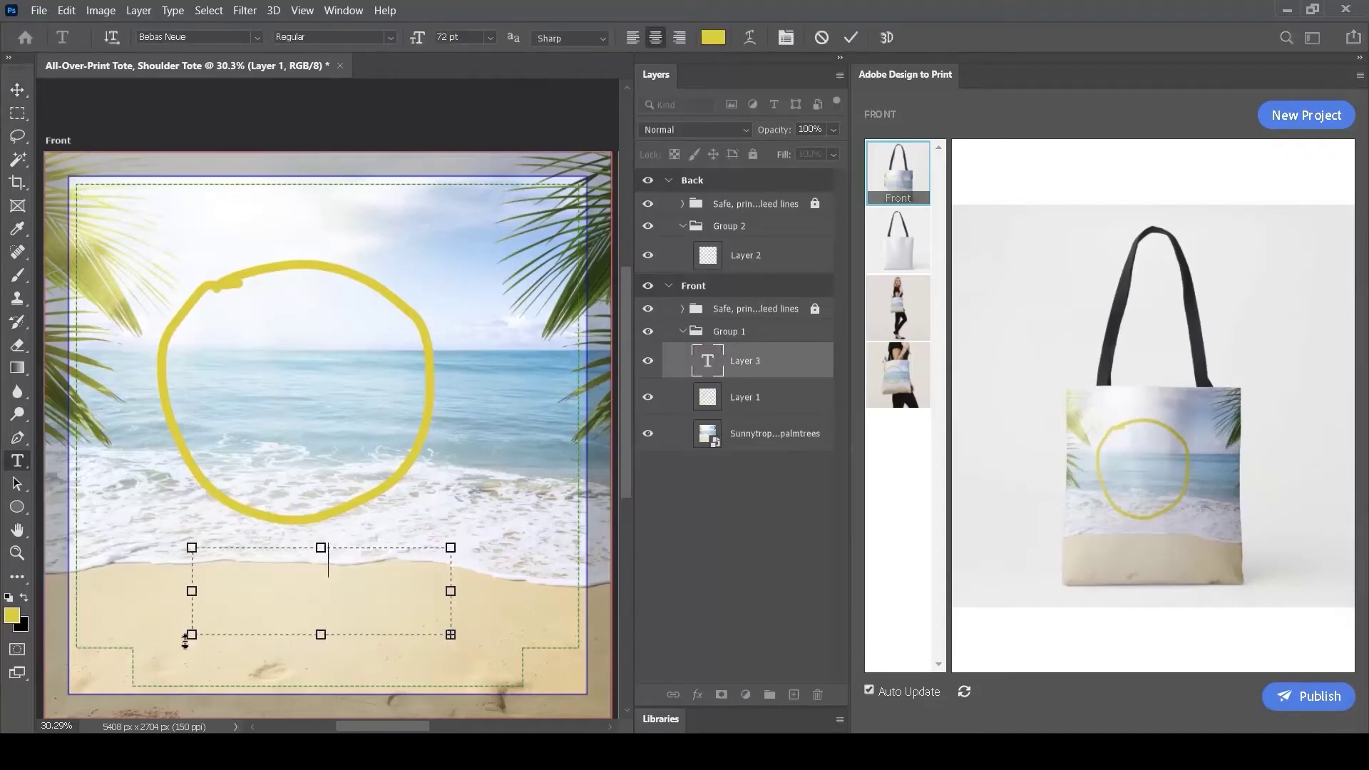
{"action": "type", "text": "E ON "}
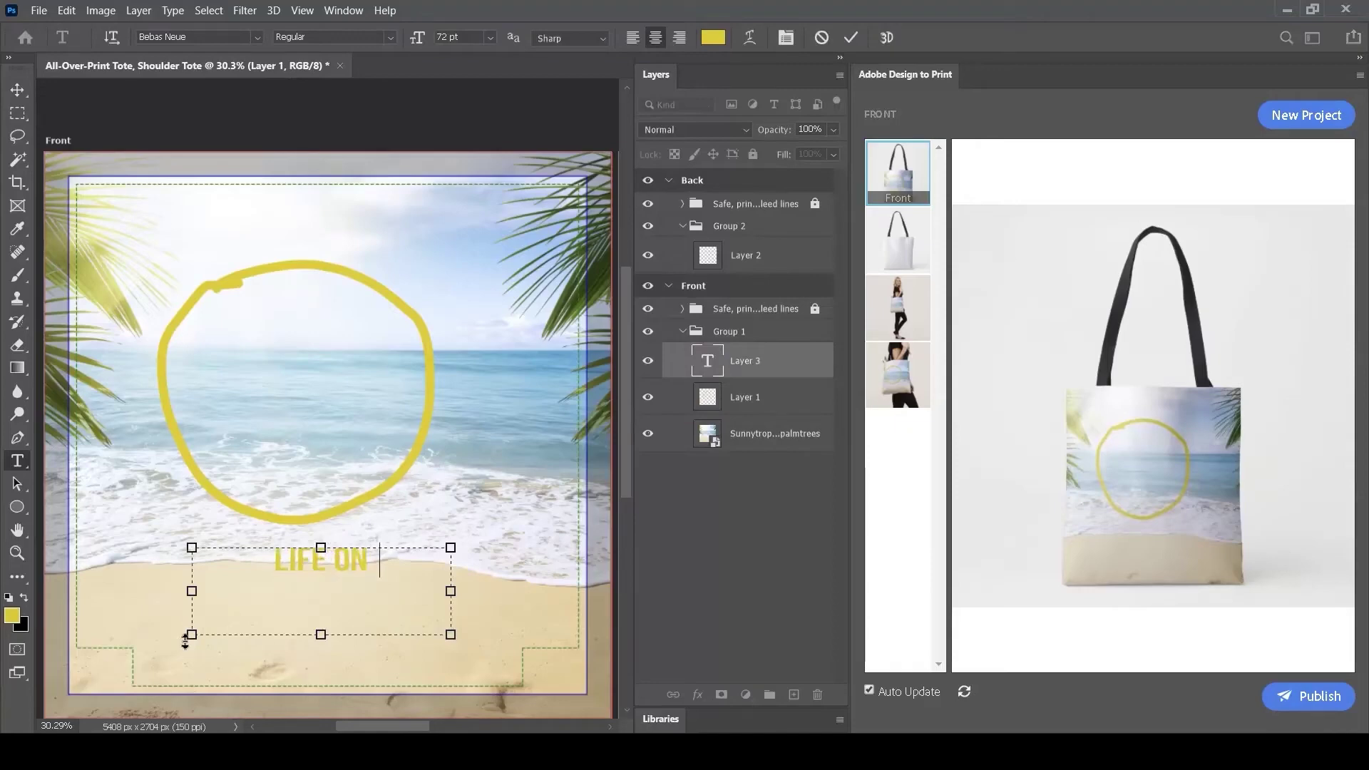
{"action": "type", "text": "THE BEACH!"}
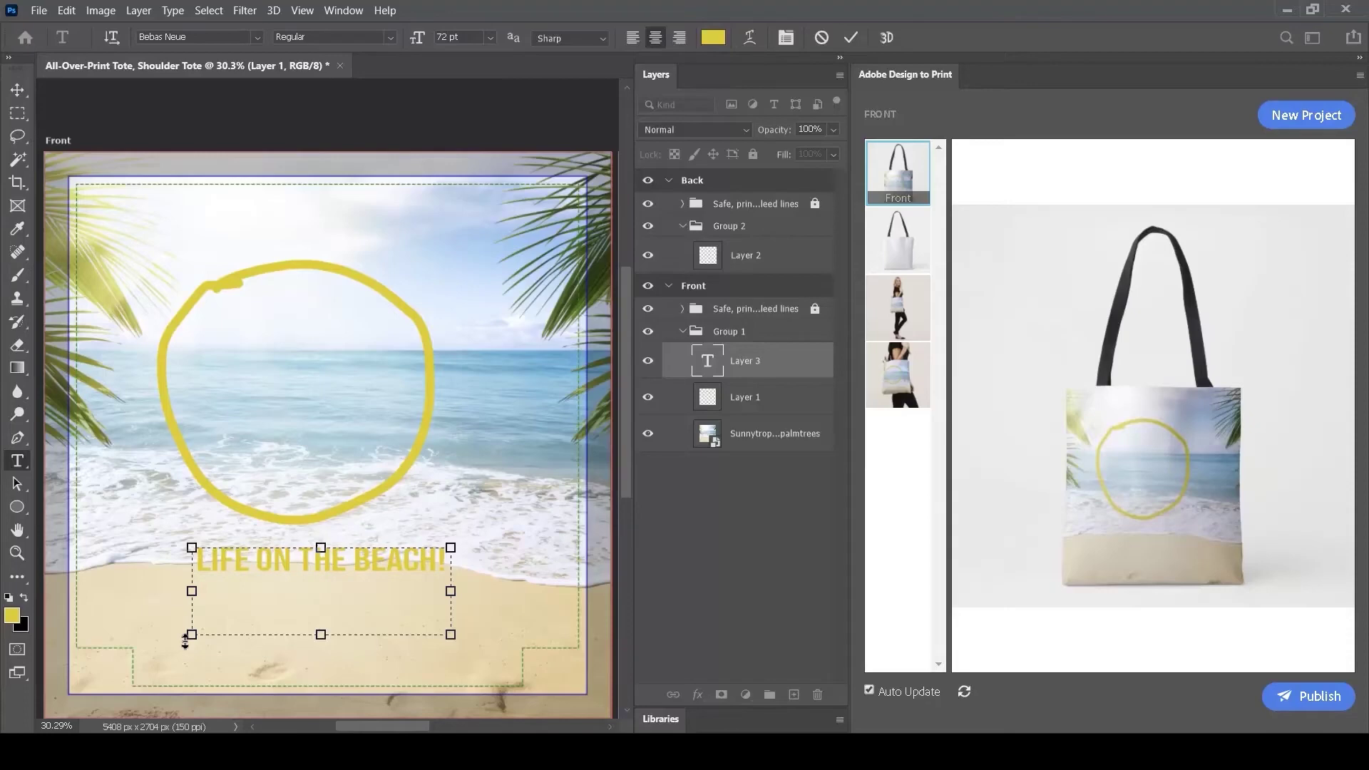
{"action": "key", "text": "ctrl+Return"}
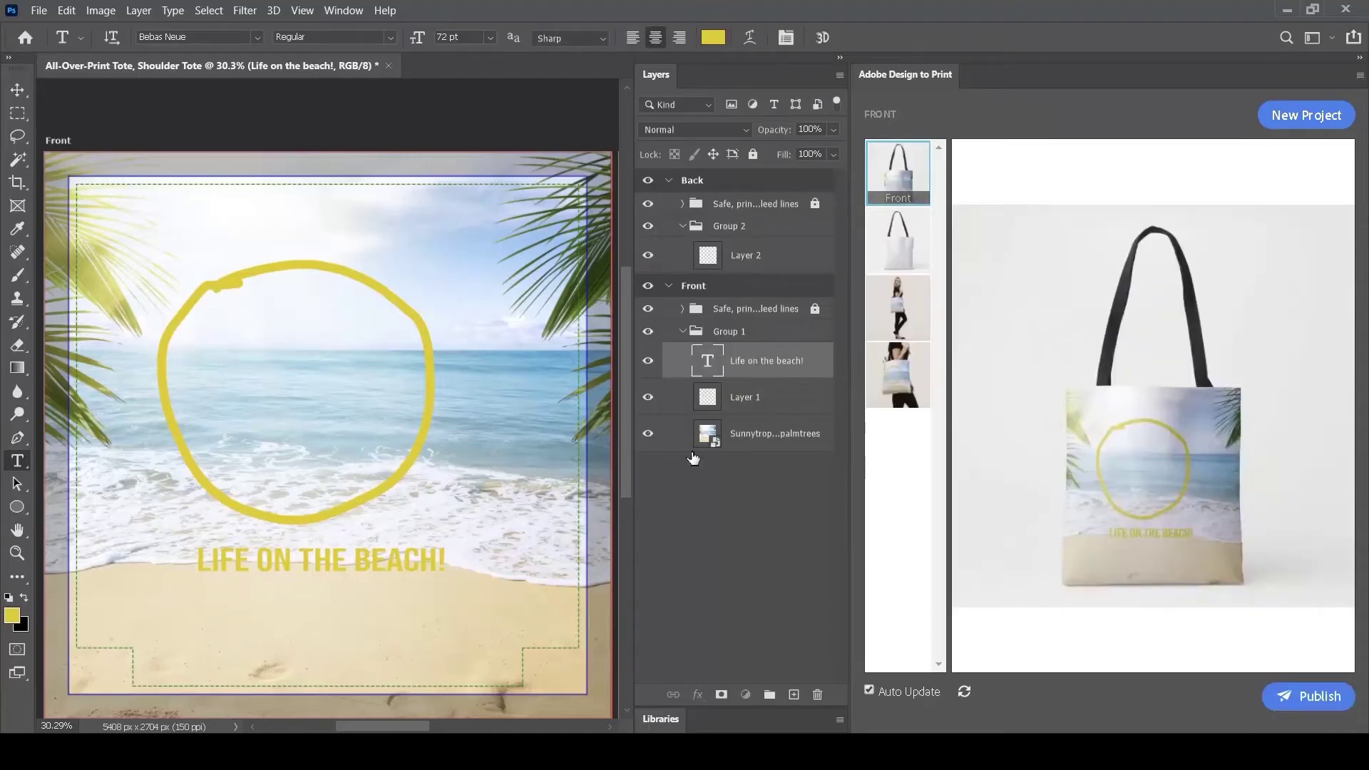
Select the circle on Layer 1 with the Magic Wand and add a mask to the beach layer.
{"action": "left_click", "coordinate": [735, 405]}
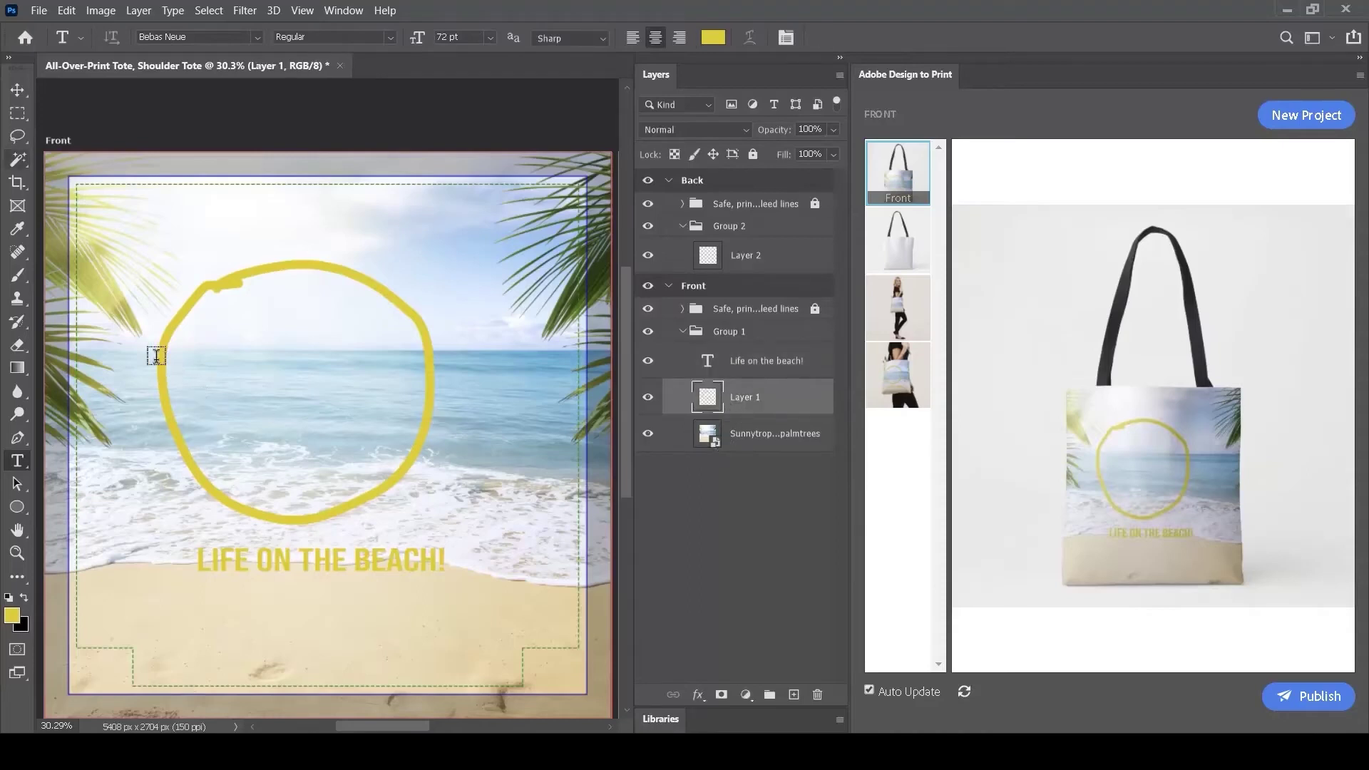
{"action": "left_click", "coordinate": [18, 163]}
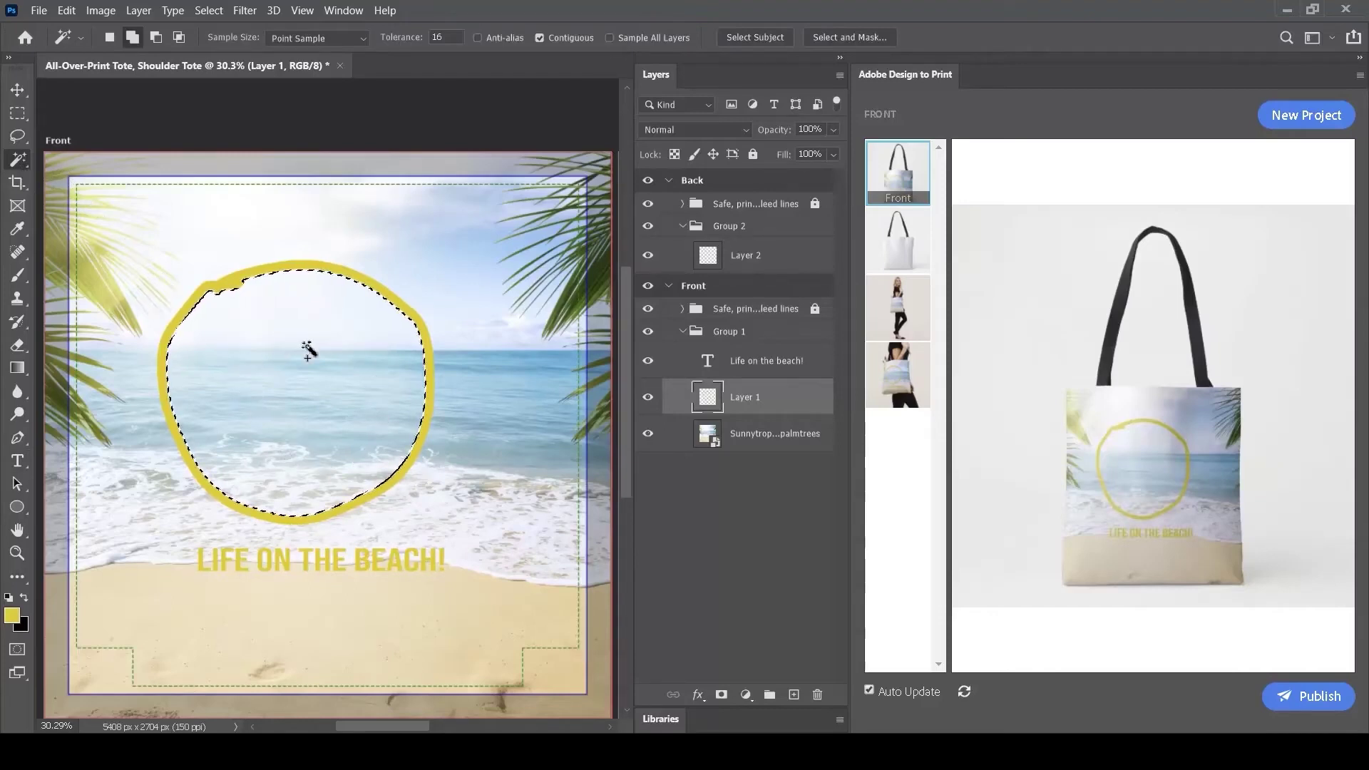
{"action": "left_click", "coordinate": [734, 441]}
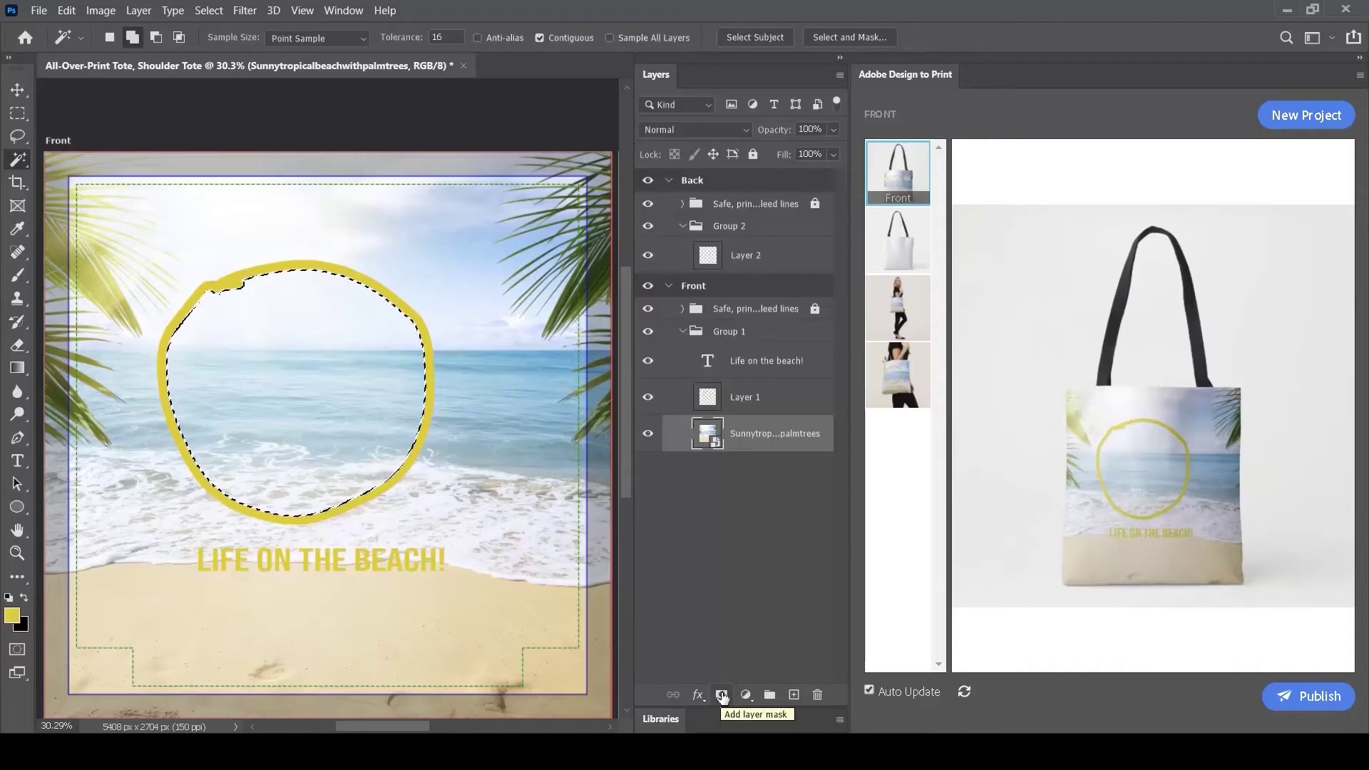
{"action": "left_click", "coordinate": [722, 695]}
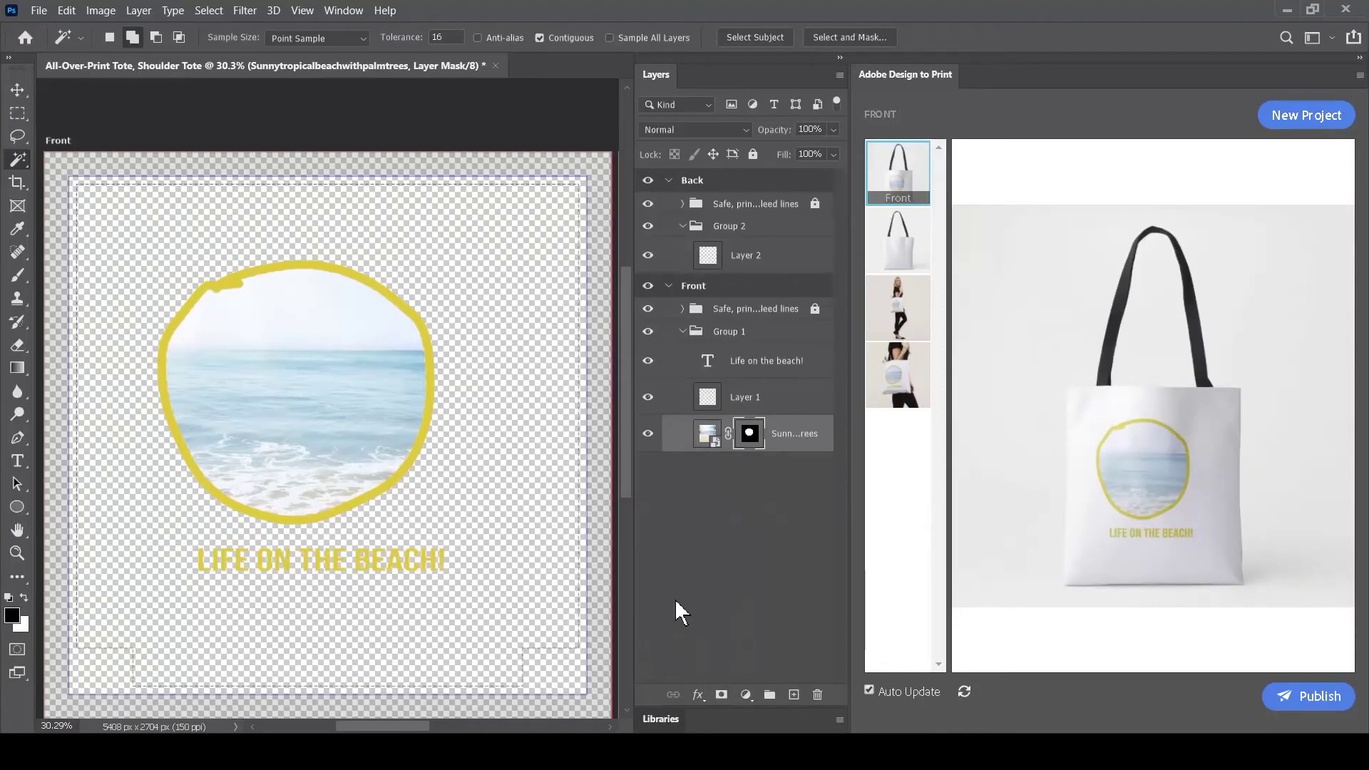
Drag the shells graphic in from Libraries, scale it to cover the canvas, and move it below the beach photo.
{"action": "left_click", "coordinate": [662, 720]}
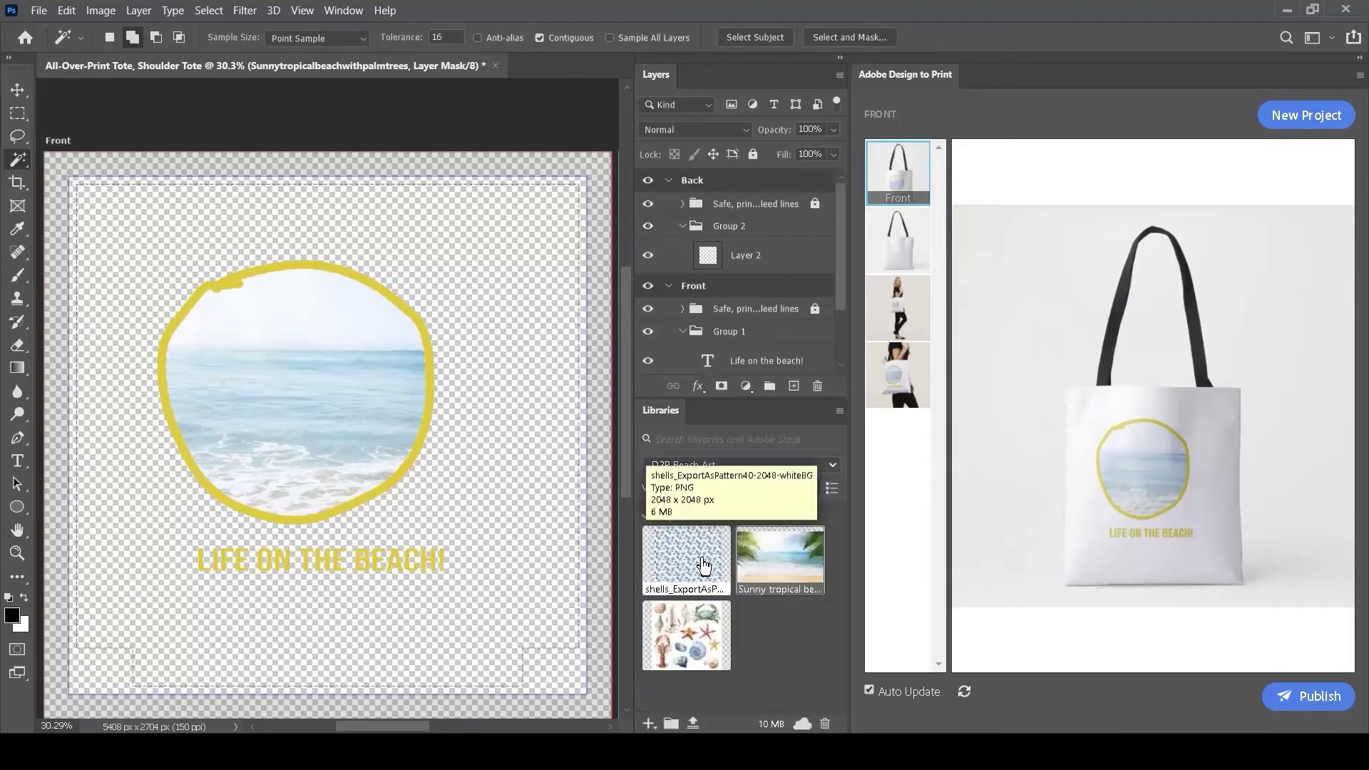
{"action": "left_click_drag", "start_coordinate": [705, 566], "coordinate": [156, 271]}
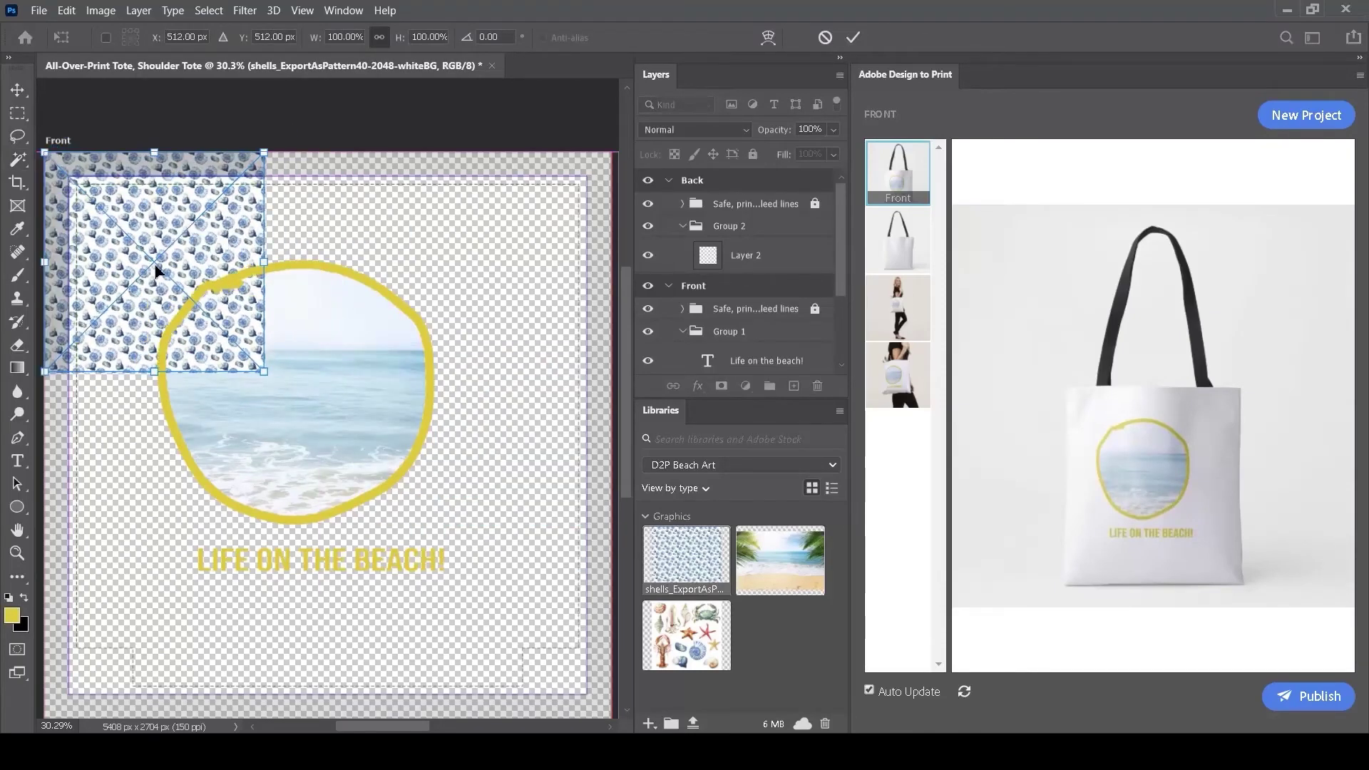
{"action": "left_click_drag", "start_coordinate": [265, 372], "coordinate": [611, 664]}
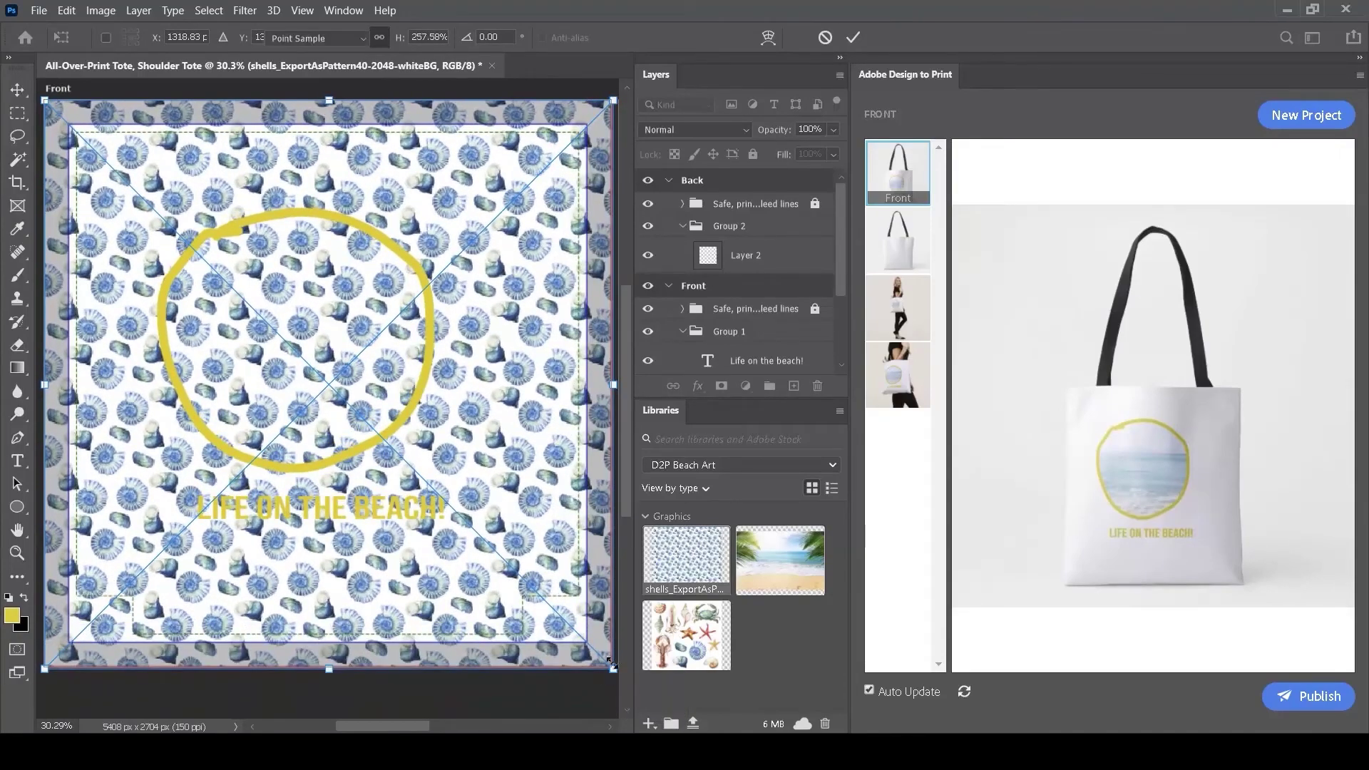
{"action": "key", "text": "Return"}
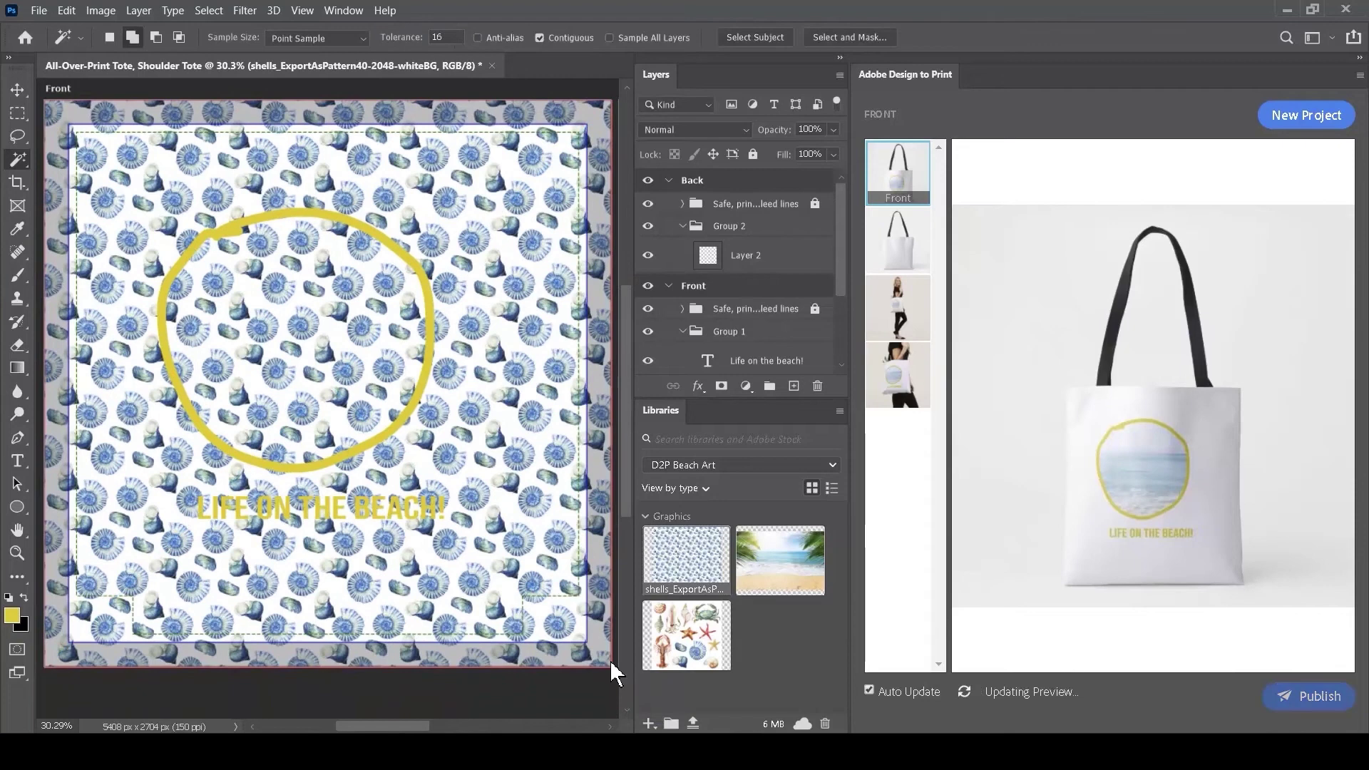
{"action": "double_click", "coordinate": [660, 410]}
{"action": "left_click_drag", "start_coordinate": [706, 470], "coordinate": [712, 421]}
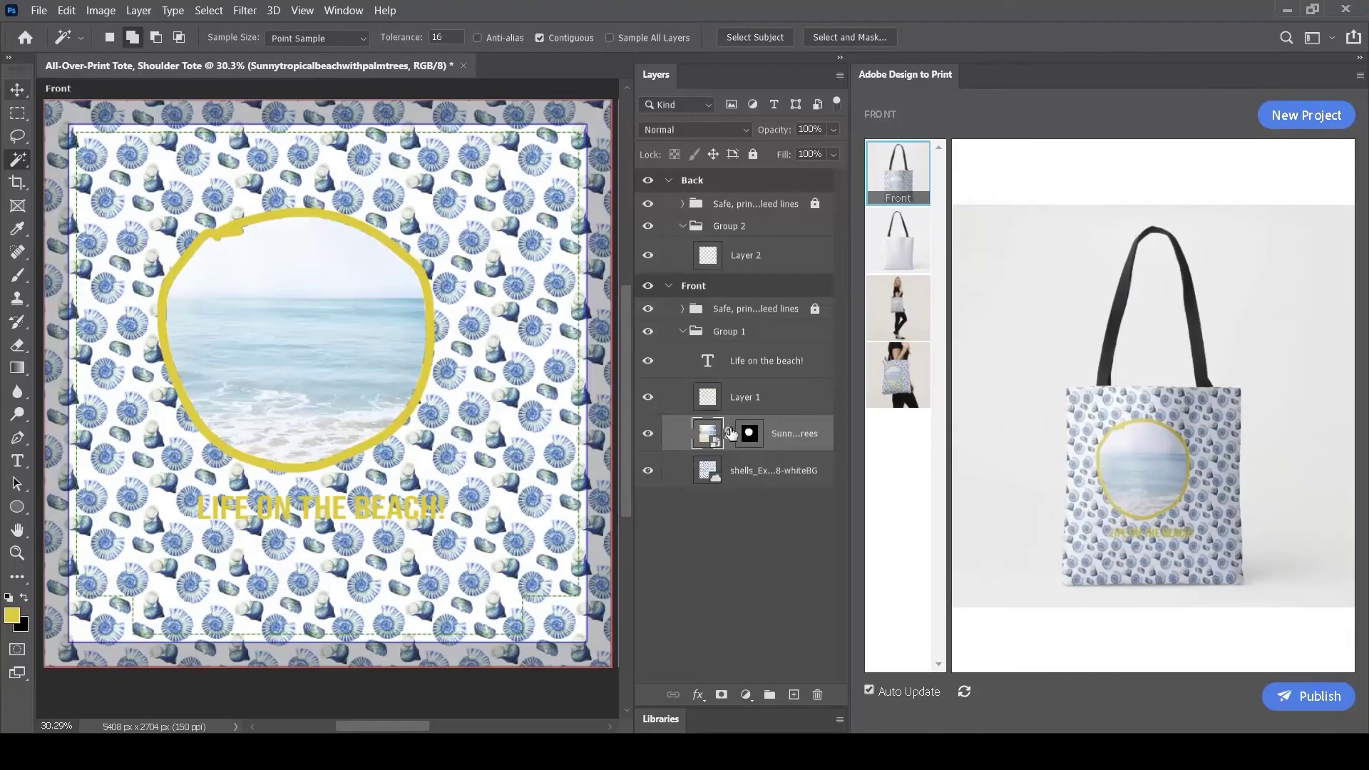
Drag the 'LIFE ON THE BEACH!' text up into the middle of the yellow circle.
{"action": "left_click", "coordinate": [19, 90]}
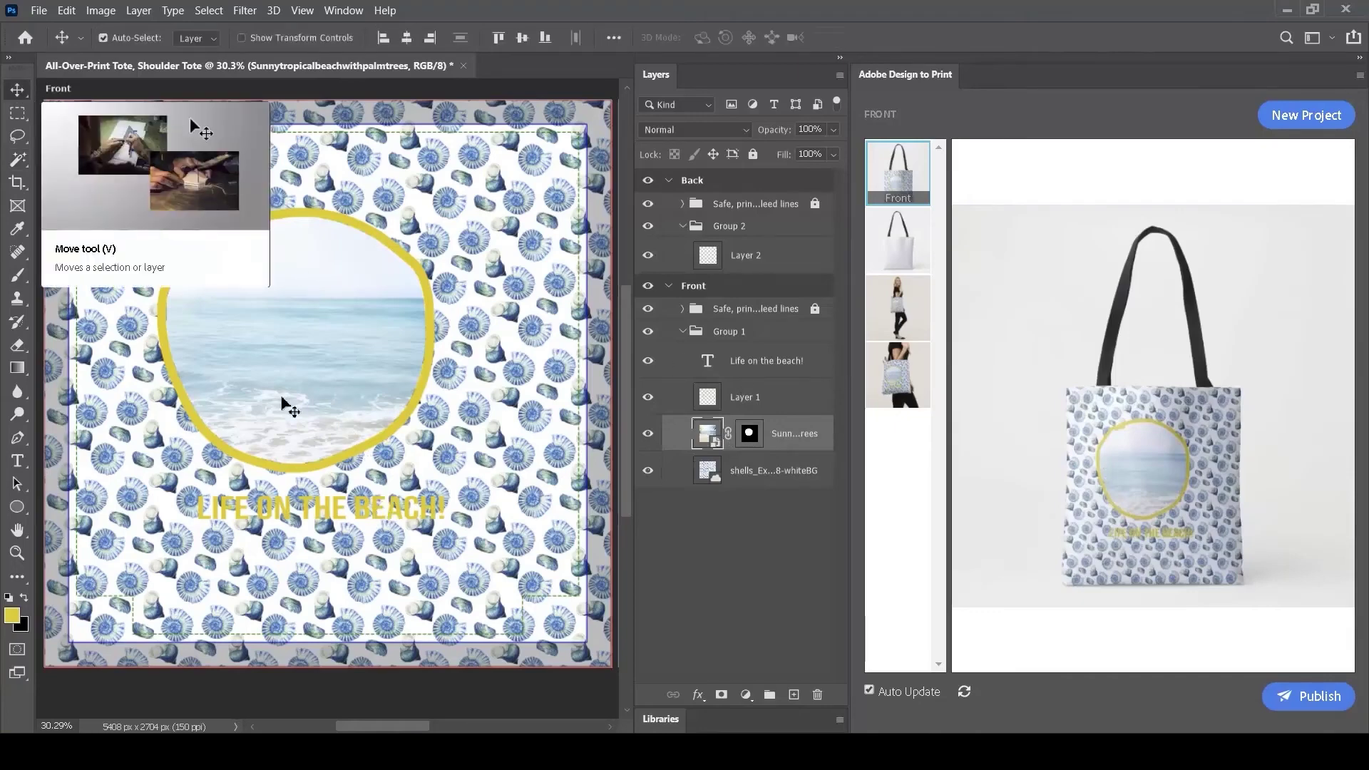
{"action": "left_click", "coordinate": [370, 515]}
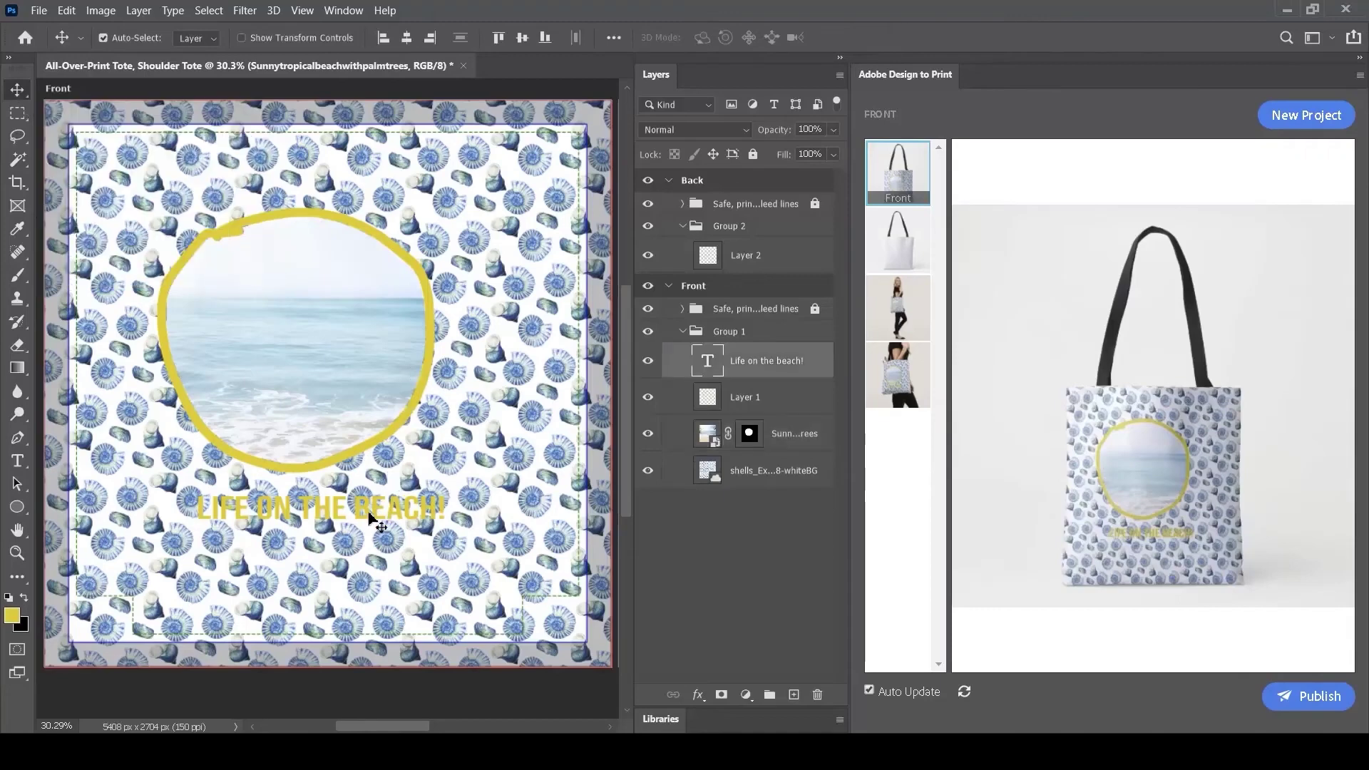
{"action": "left_click_drag", "start_coordinate": [369, 515], "coordinate": [355, 347]}
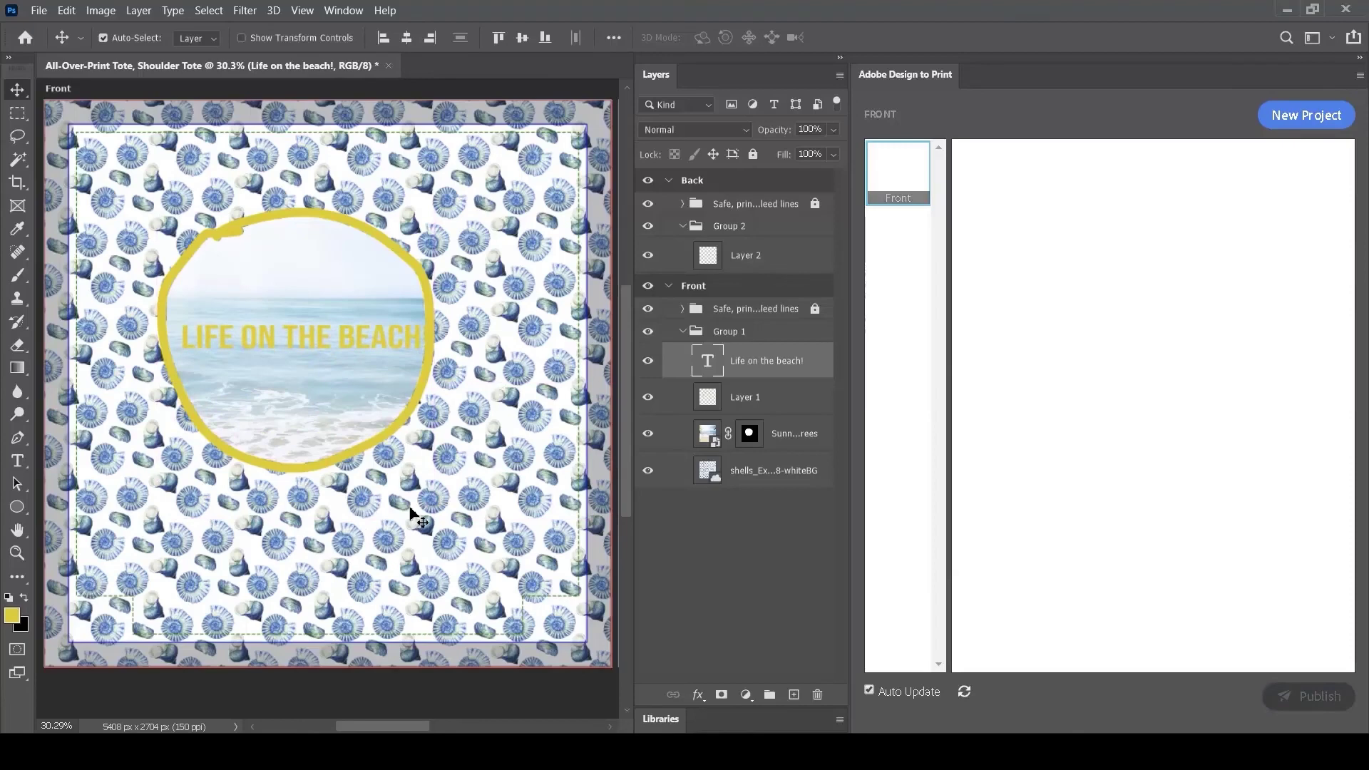
Lower the beach photo layer's opacity slightly, to 91%.
{"action": "left_click", "coordinate": [709, 437]}
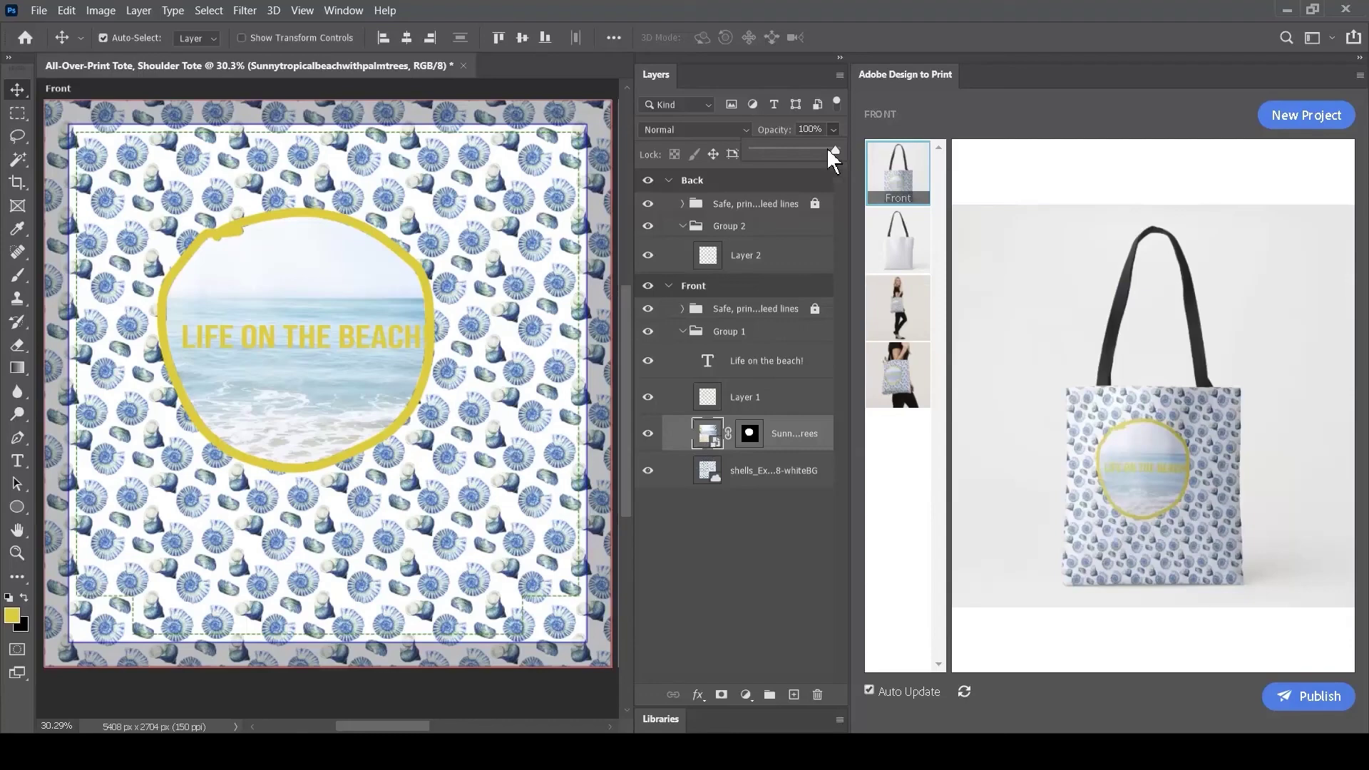
{"action": "left_click_drag", "start_coordinate": [832, 150], "coordinate": [829, 150]}
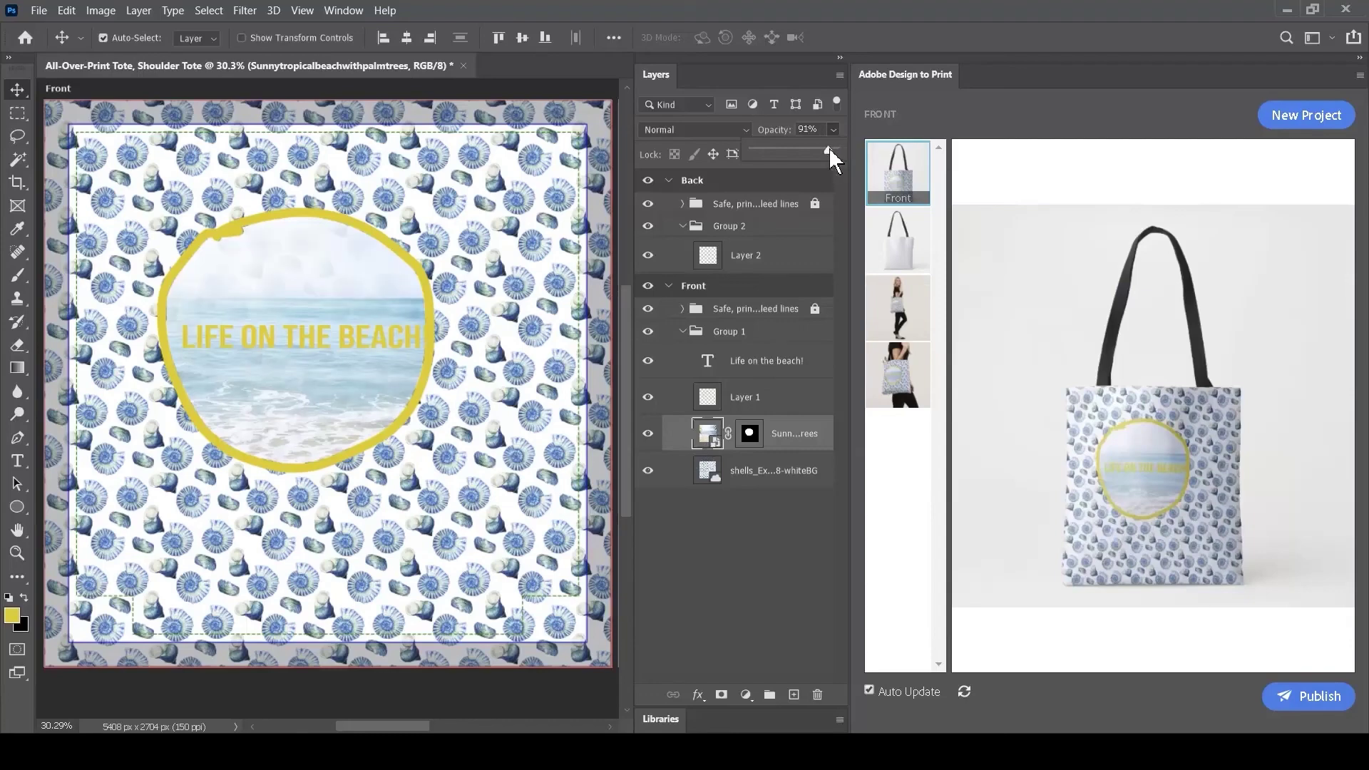